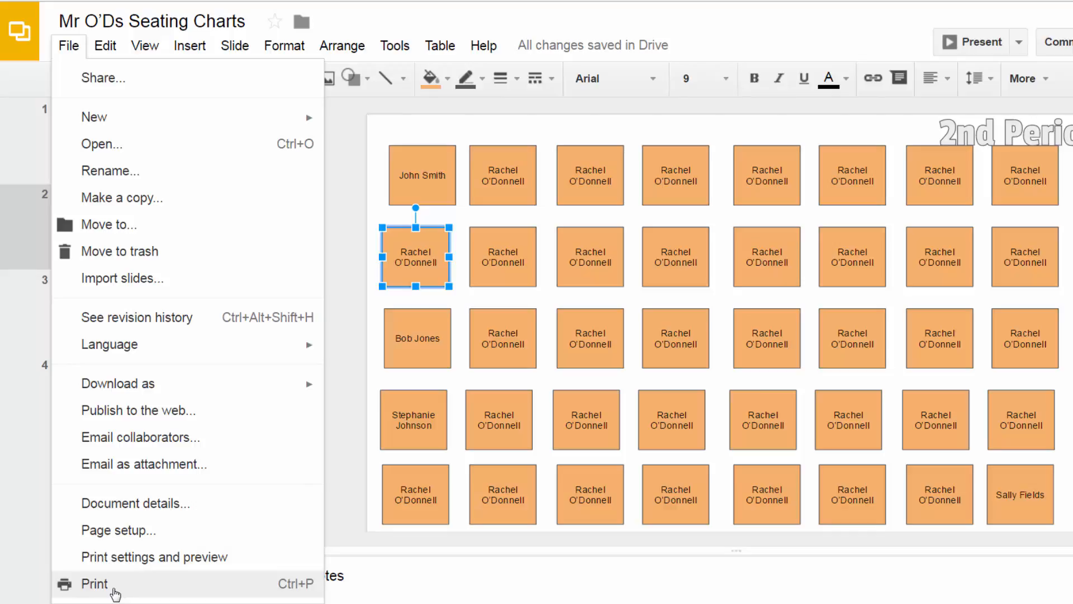
- On the 3rd Period slide, rotate the name label at the round table's lower-right edge about 30° counterclockwise
left_click(950, 133)
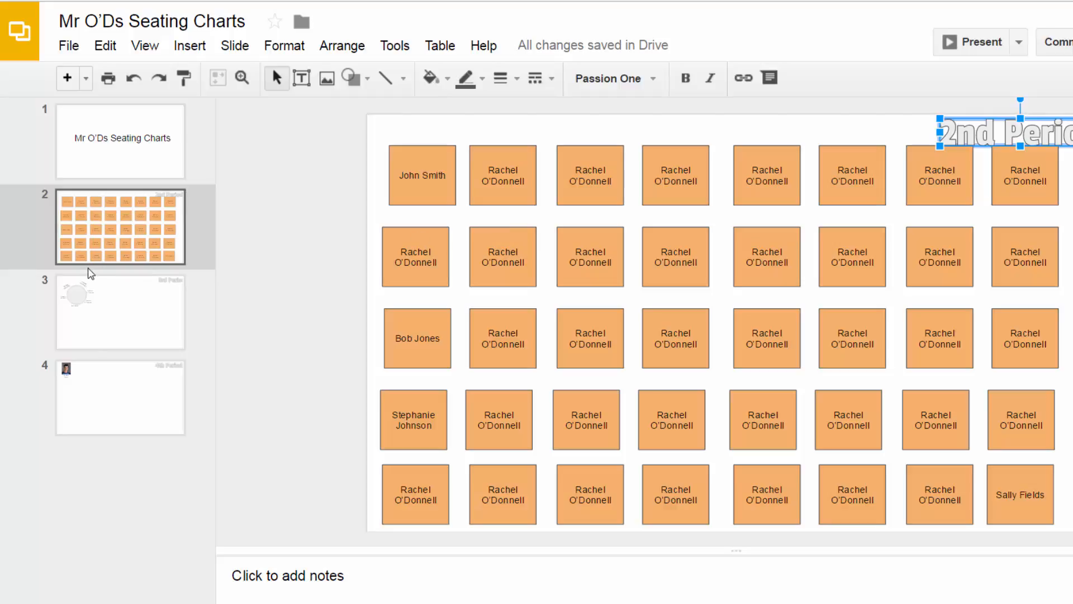
left_click(105, 321)
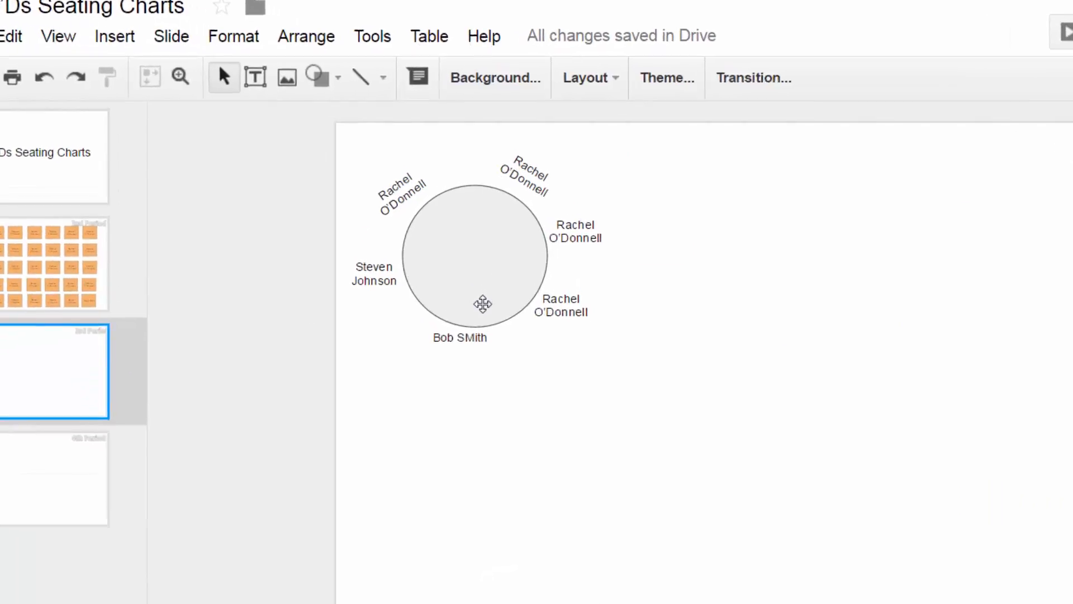
left_click(478, 274)
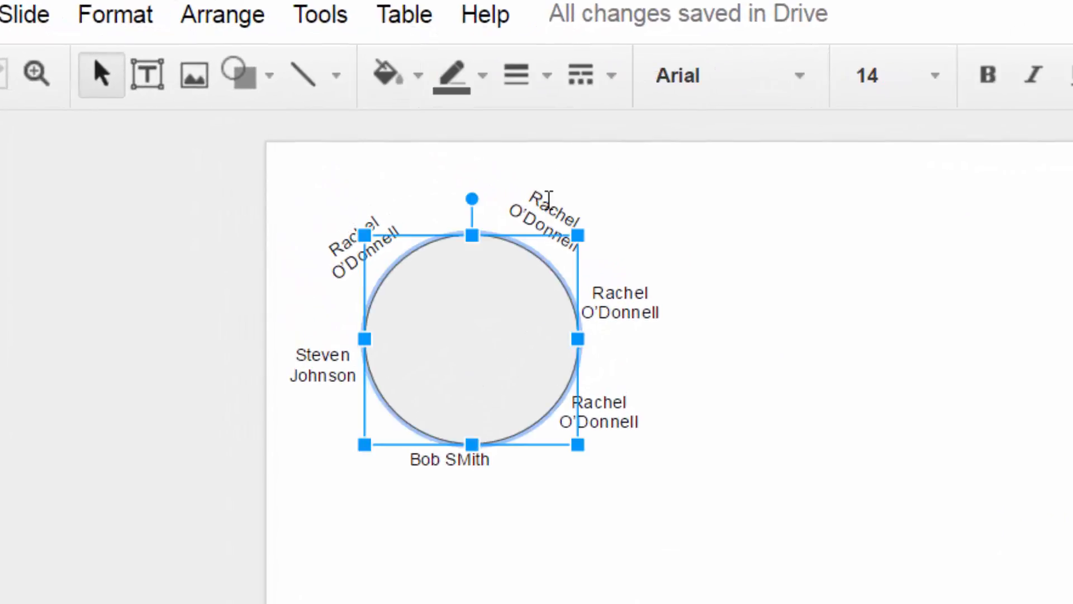
left_click(545, 200)
left_click(356, 233)
left_click(622, 295)
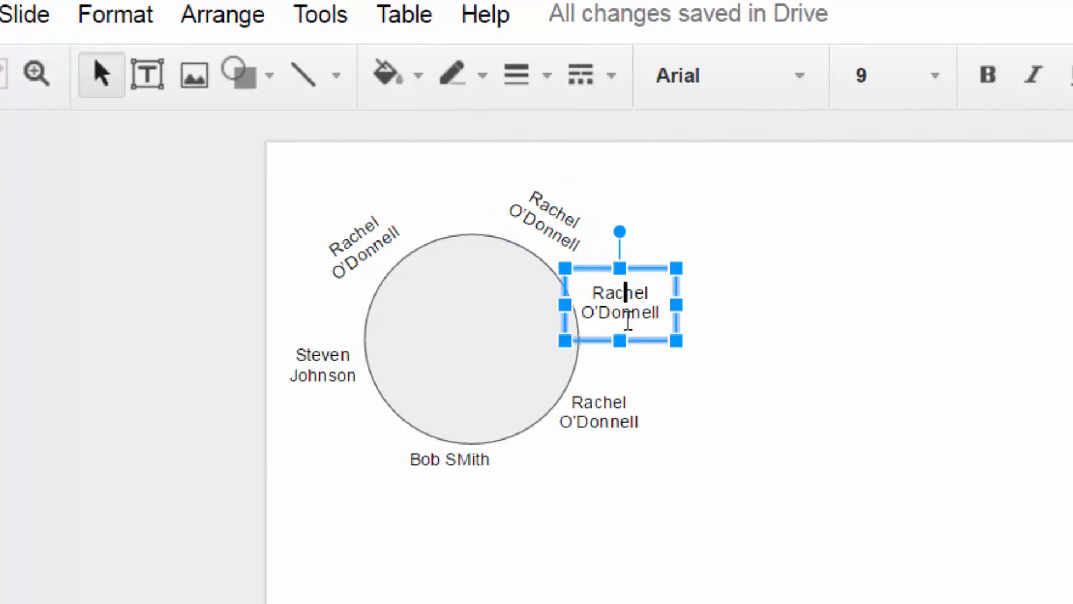
left_click(604, 408)
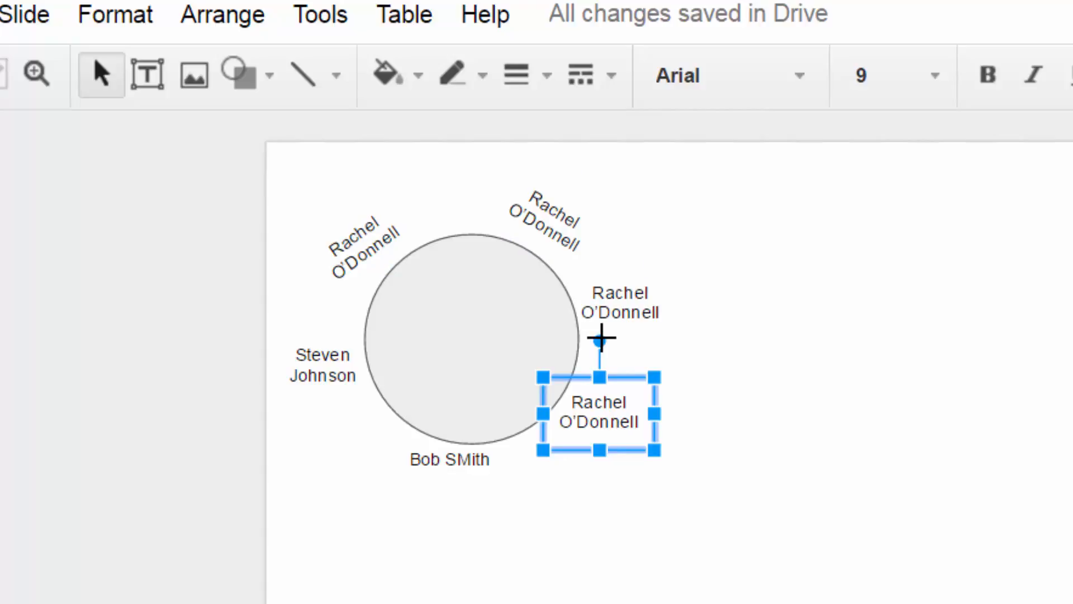
left_click_drag(601, 338, 605, 342)
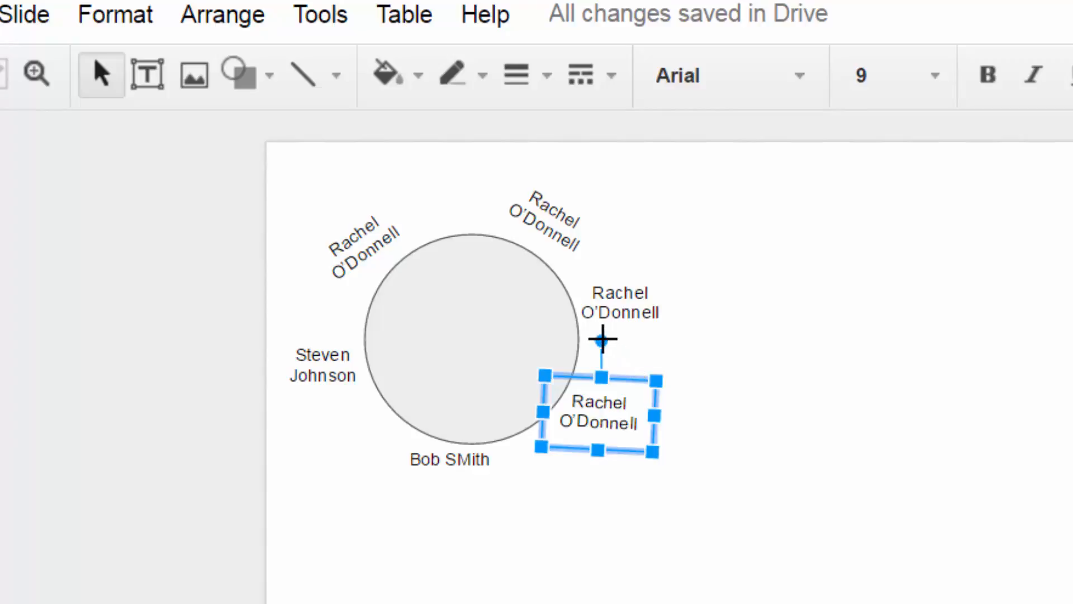
left_click_drag(603, 339, 563, 350)
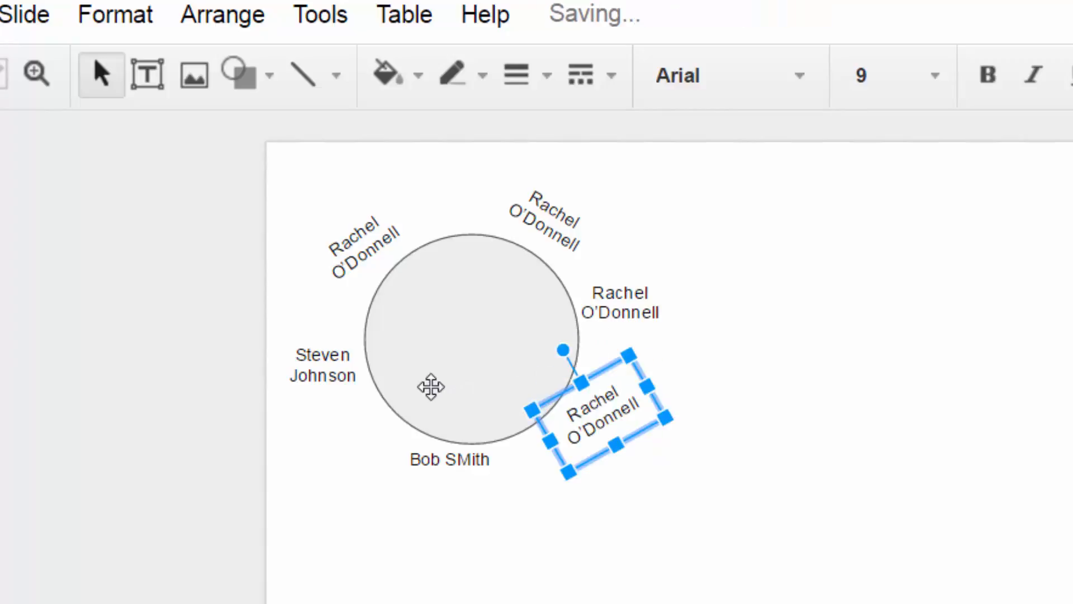
- Rotate the name label on the round table's left side 90° counterclockwise so it reads vertically
left_click(321, 347)
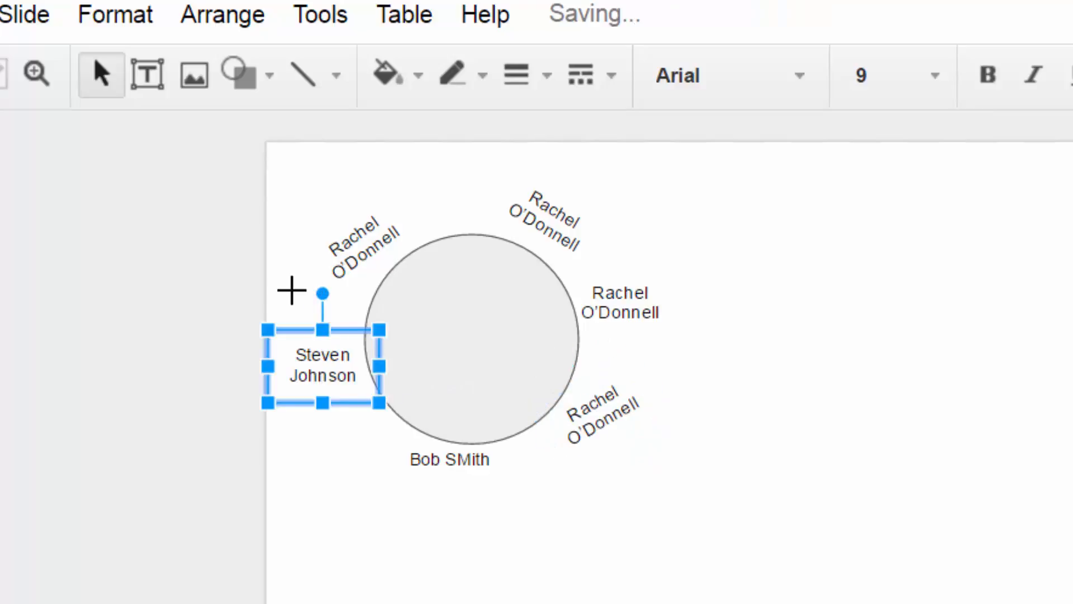
left_click_drag(322, 293, 291, 367)
left_click(897, 505)
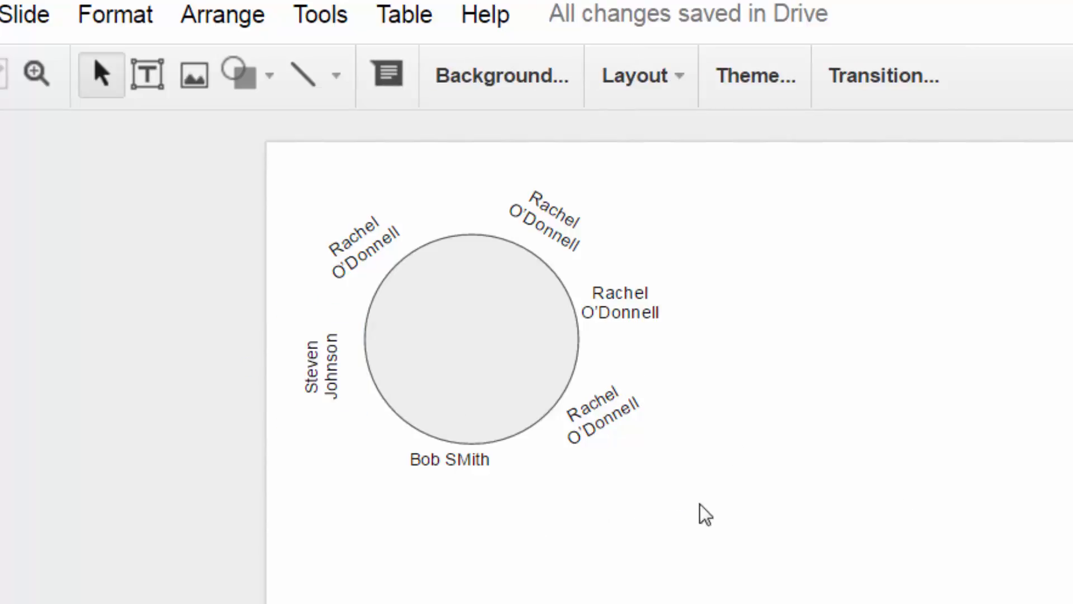
- Duplicate the round table with all its name labels four times and spread the five tables across the slide
left_click_drag(759, 514, 287, 181)
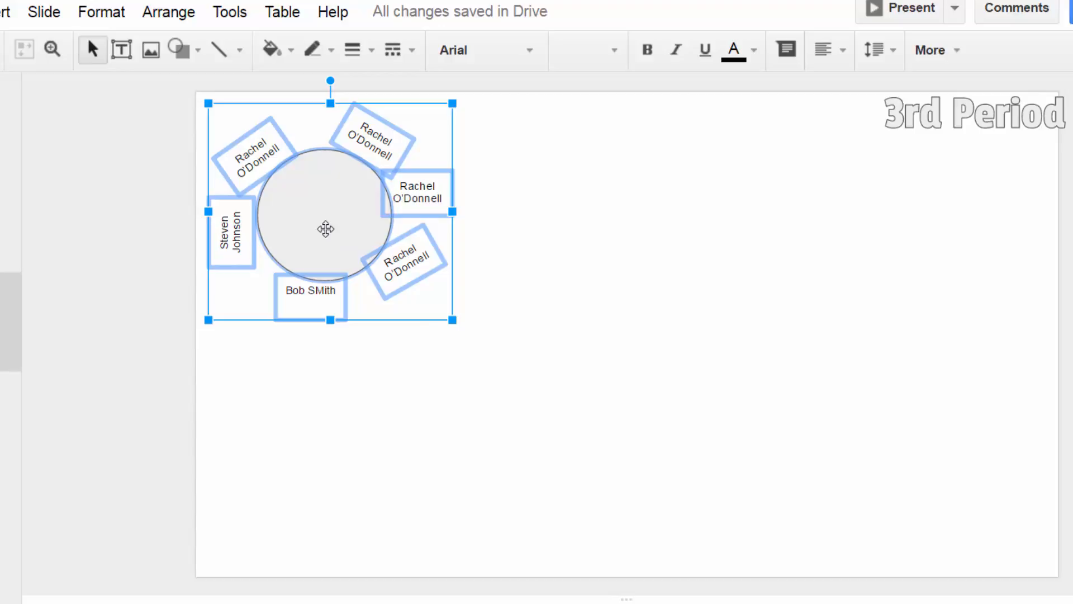
left_click_drag(326, 229, 673, 445)
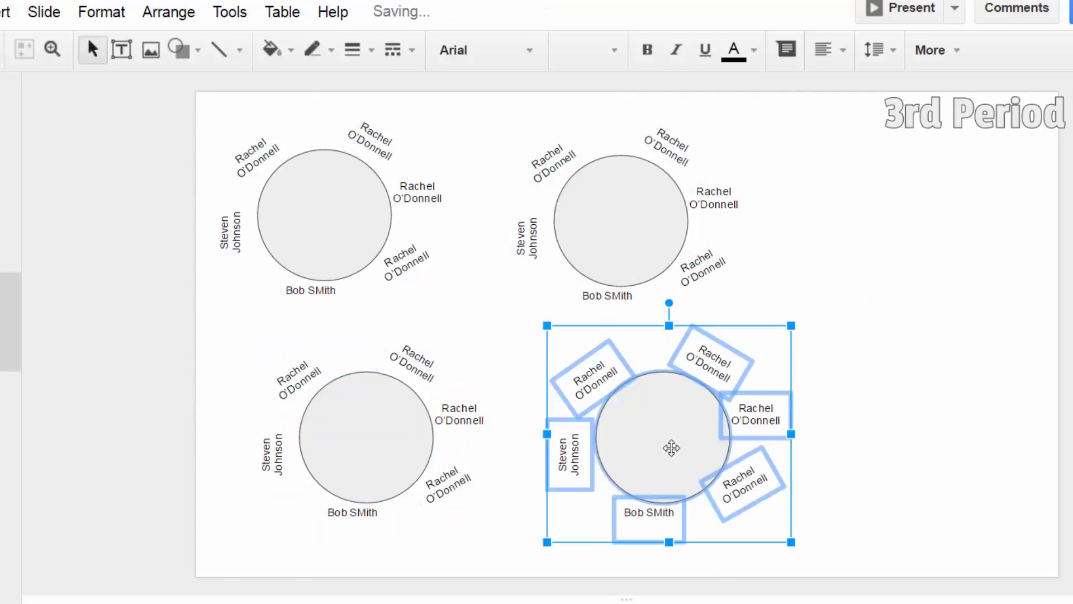
left_click_drag(760, 420, 957, 503)
left_click(957, 504)
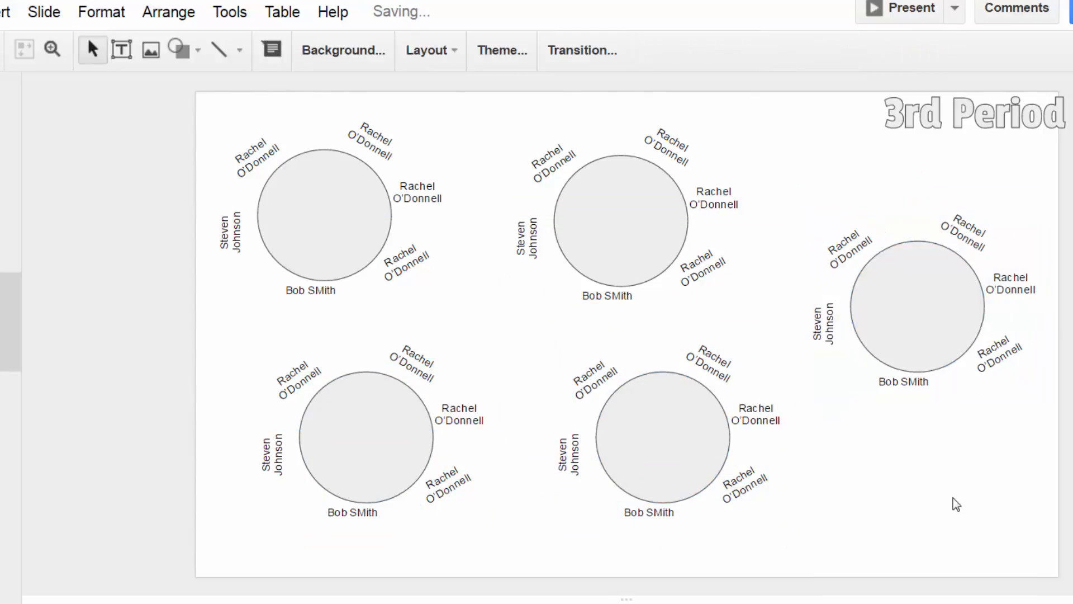
- Nudge the 3rd Period title slightly left so it fits within the slide, keeping its text as is
left_click_drag(928, 111, 919, 110)
double_click(919, 110)
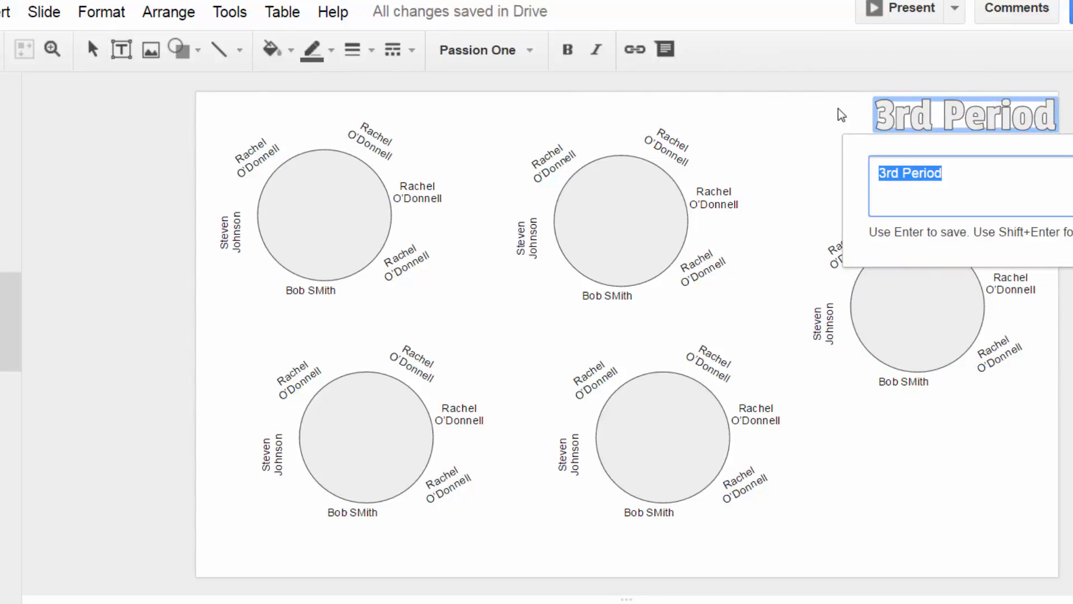
key("Return")
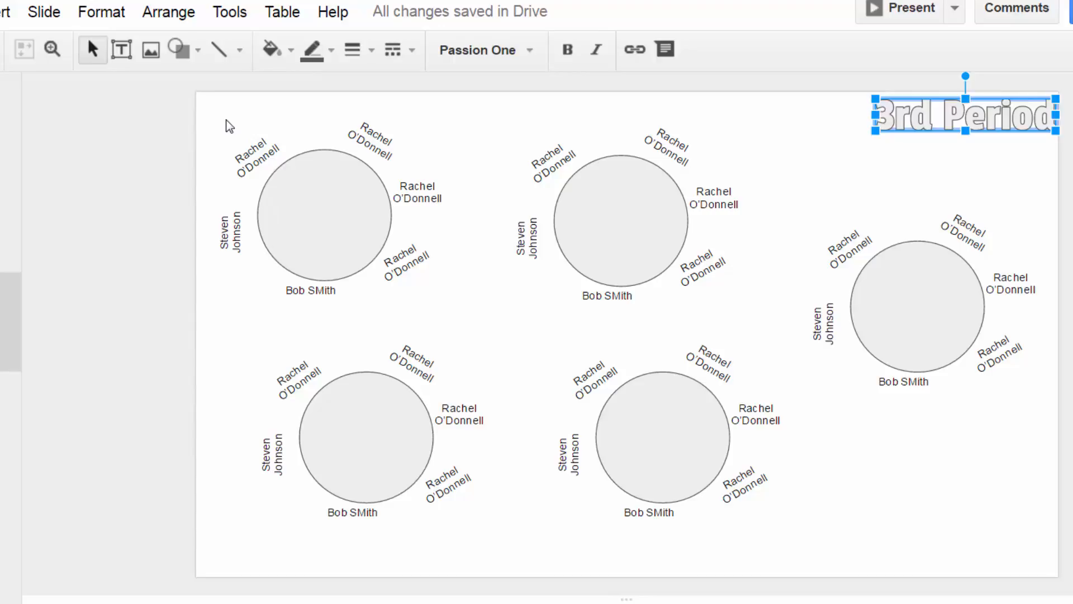
- On the 4th Period slide, move the student's name label slightly down and delete the photo above it
left_click(318, 216)
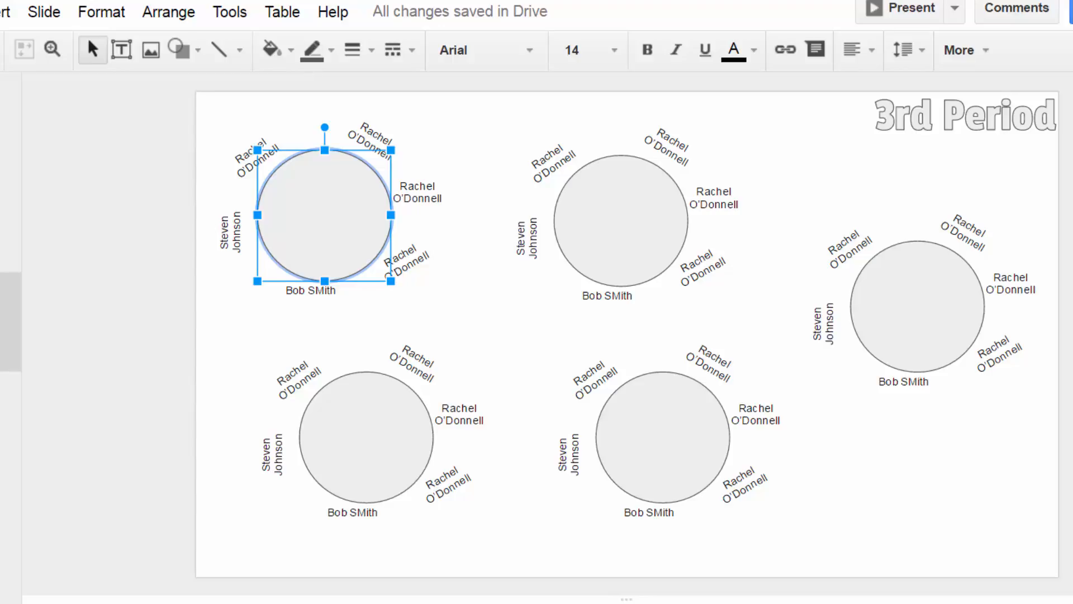
key("Page_Down")
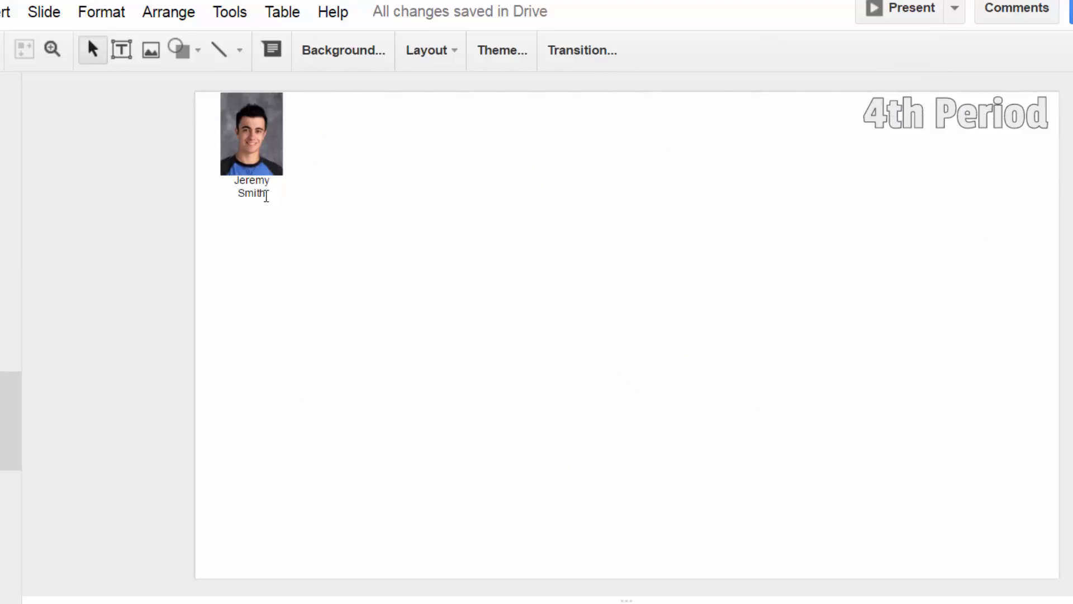
left_click(277, 203)
left_click_drag(275, 217, 277, 228)
left_click(265, 131)
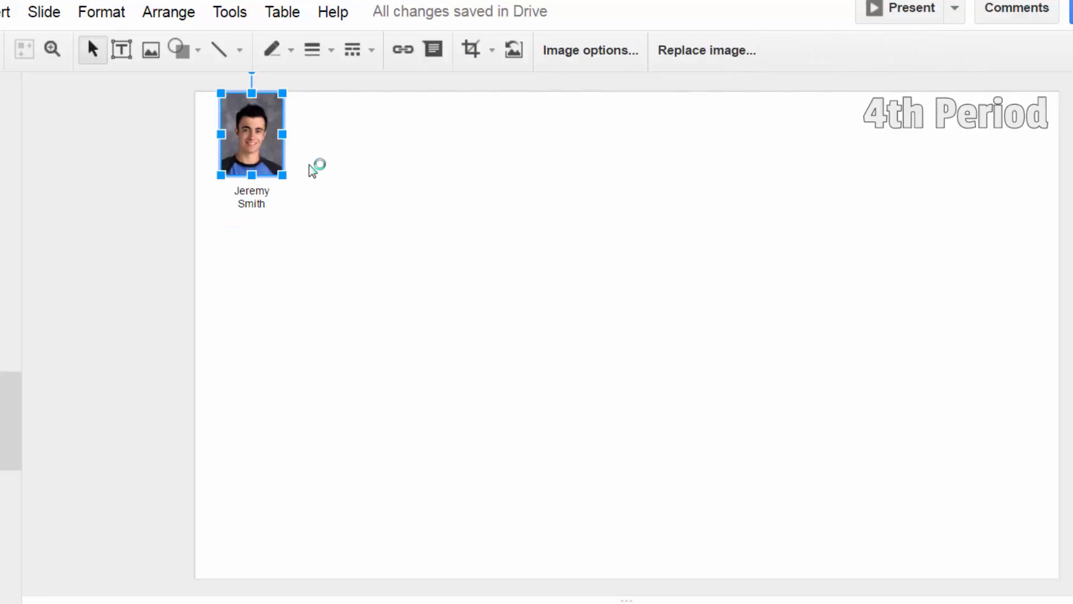
key("Delete")
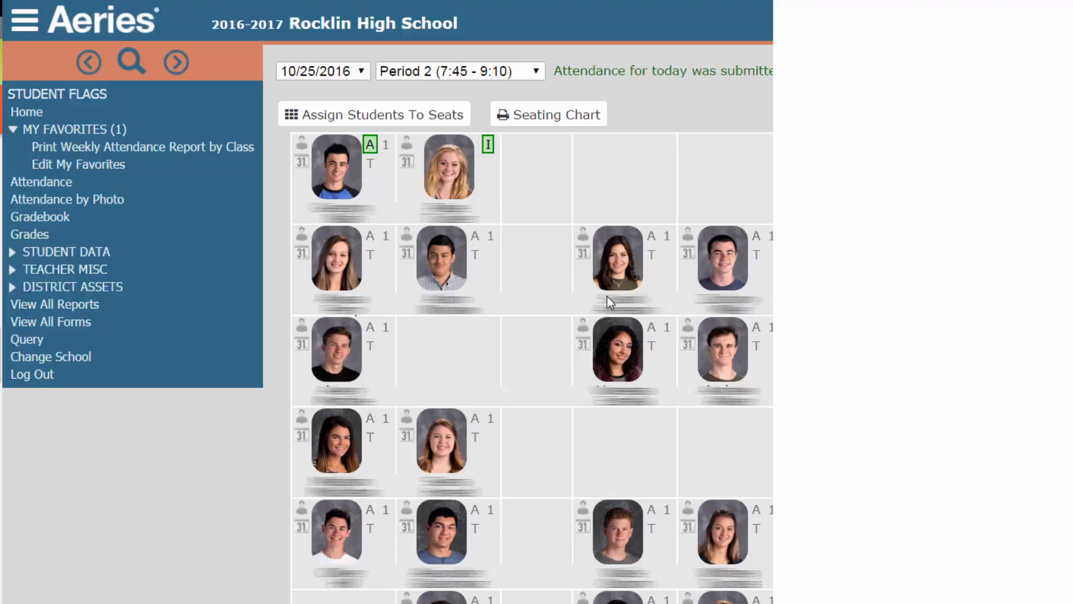
- Switch to Aeries, copy the first student's photo from the Period 2 seating chart, and paste it onto the 4th Period slide
right_click(337, 179)
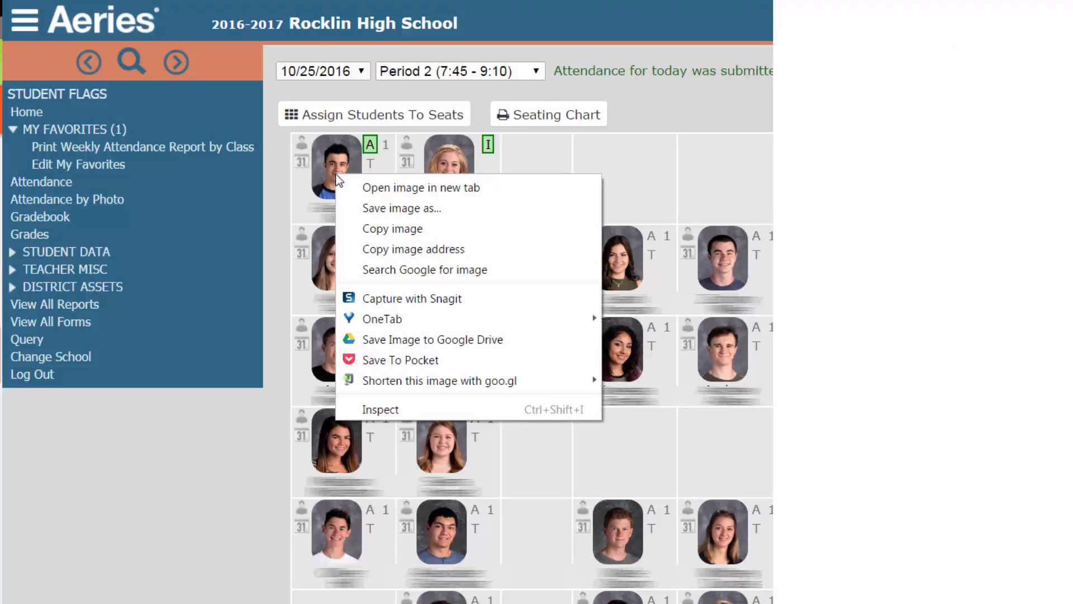
left_click(384, 234)
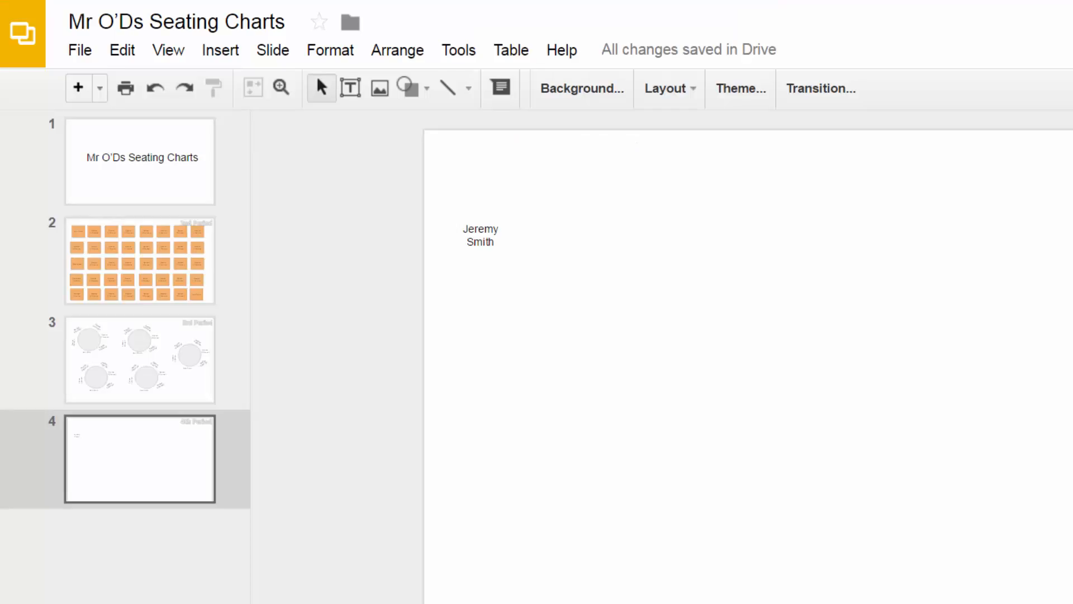
right_click(472, 143)
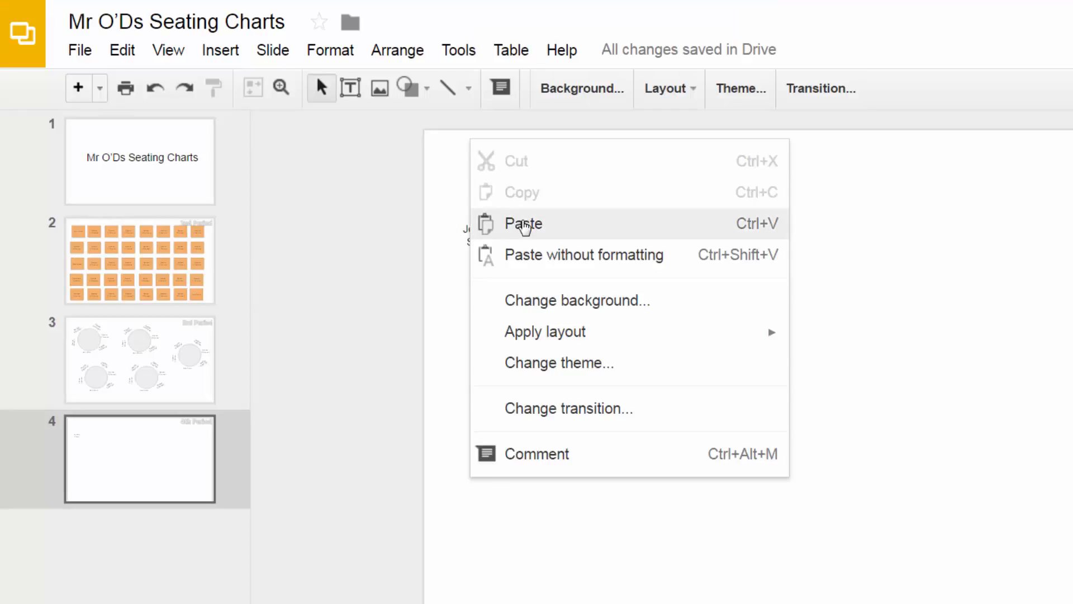
right_click(515, 151)
left_click(563, 230)
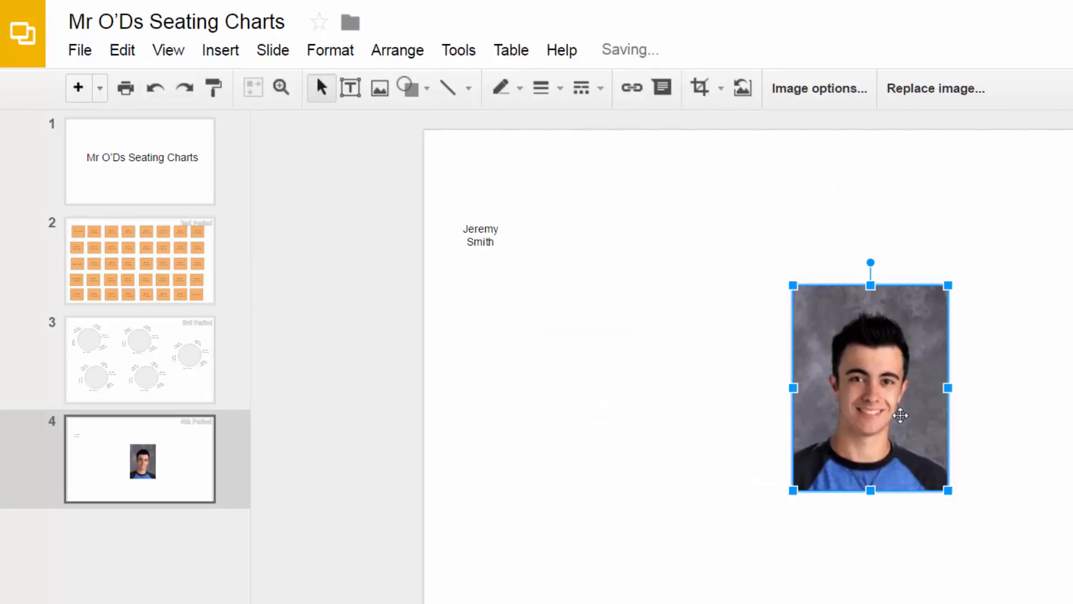
- Shrink the pasted student photo to seat size and center it directly above the name label
left_click_drag(864, 394, 517, 247)
left_click_drag(589, 341, 497, 198)
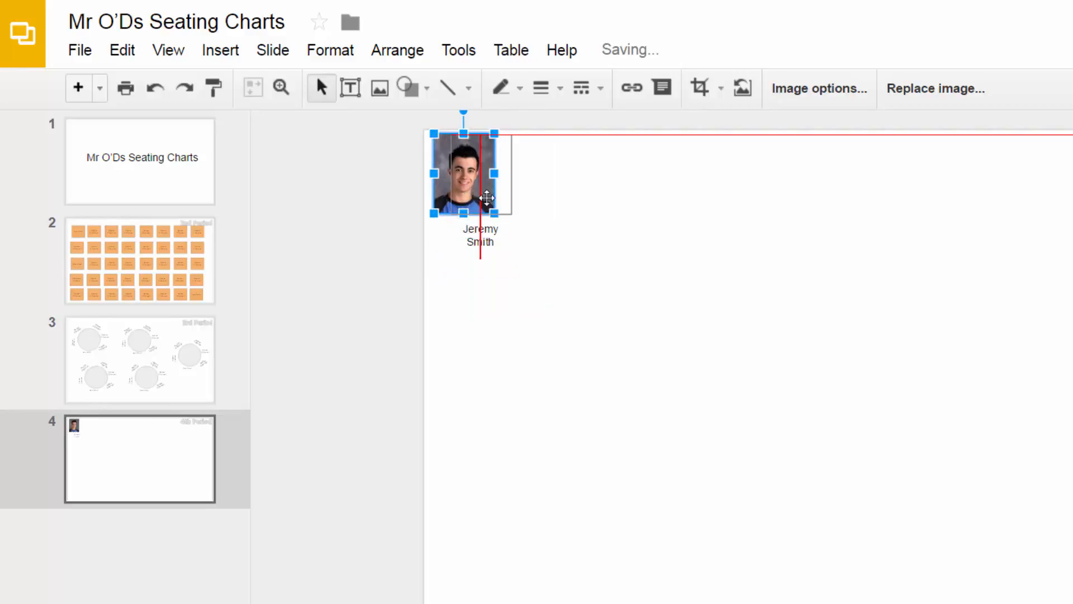
left_click(640, 277)
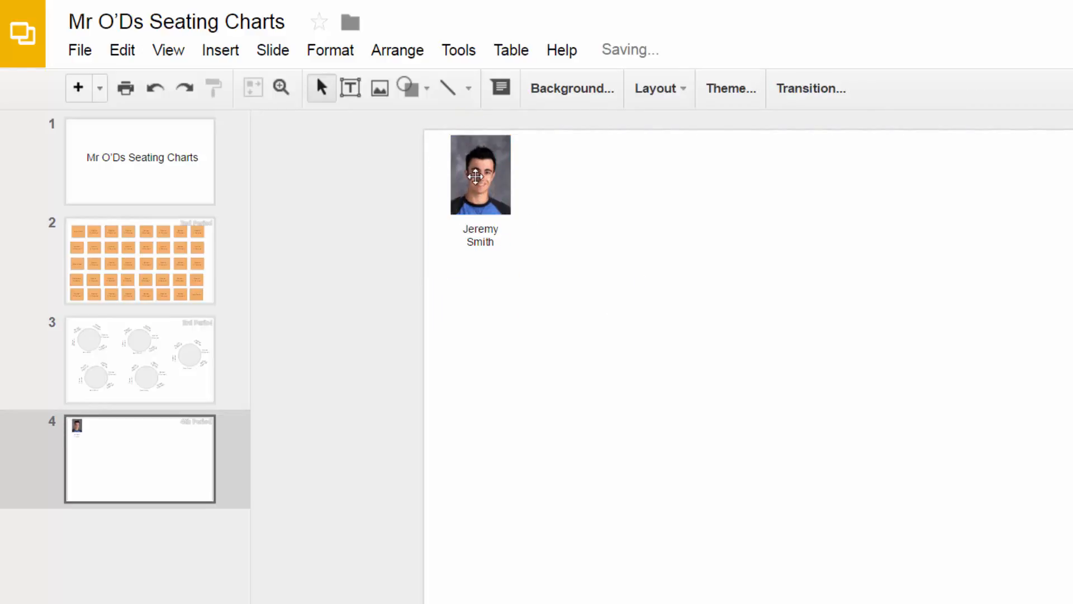
- Duplicate the photo and name label into two rows of three, and align the upper row's third photo with the one below
left_click(491, 185)
left_click_drag(632, 281, 447, 169)
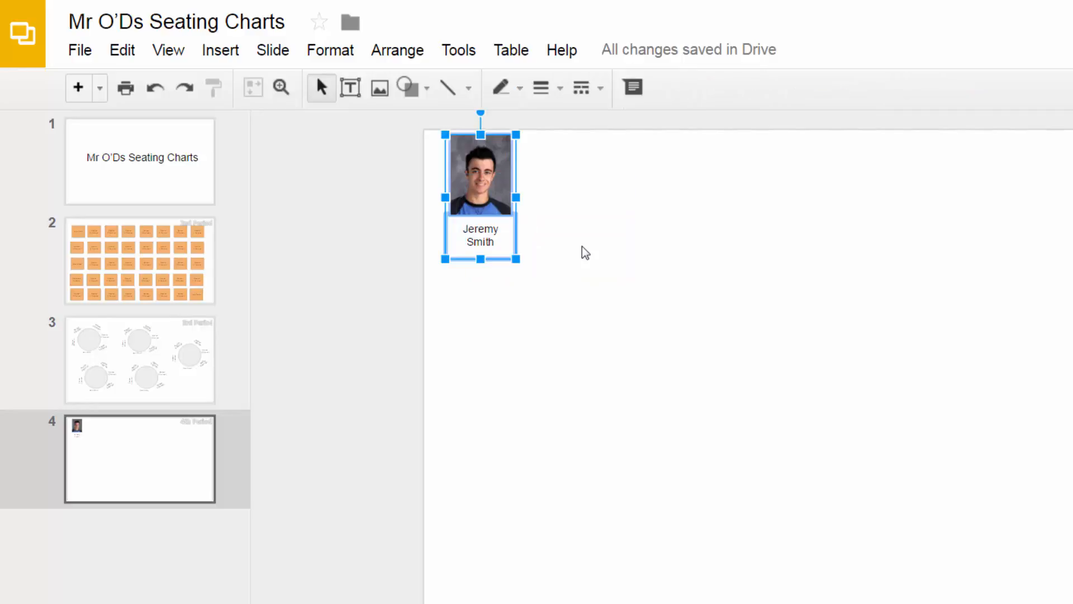
left_click_drag(517, 184, 699, 175)
left_click_drag(695, 179, 815, 303)
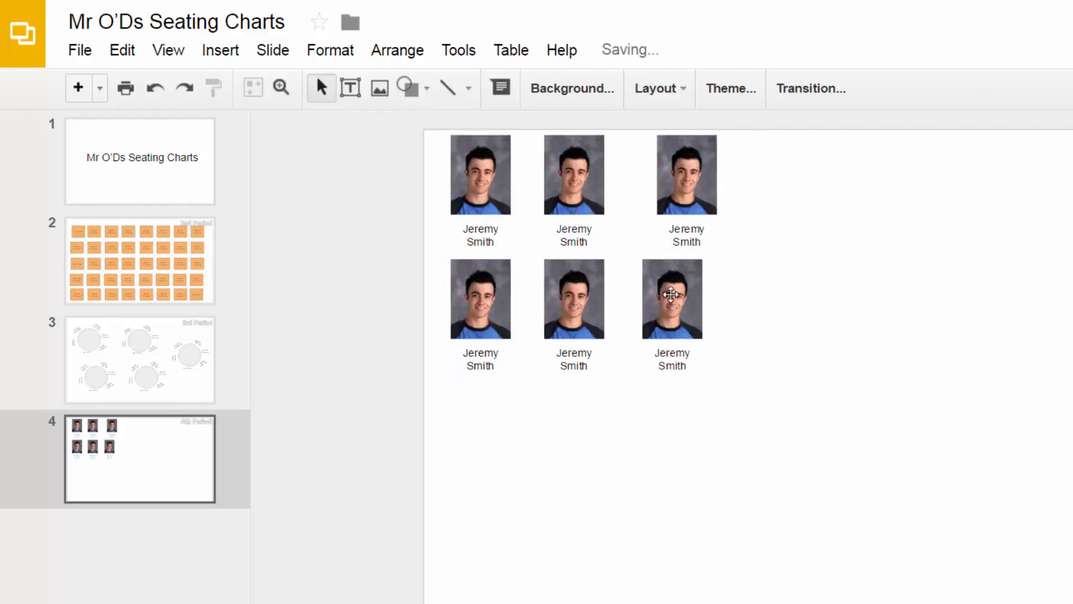
left_click(814, 342)
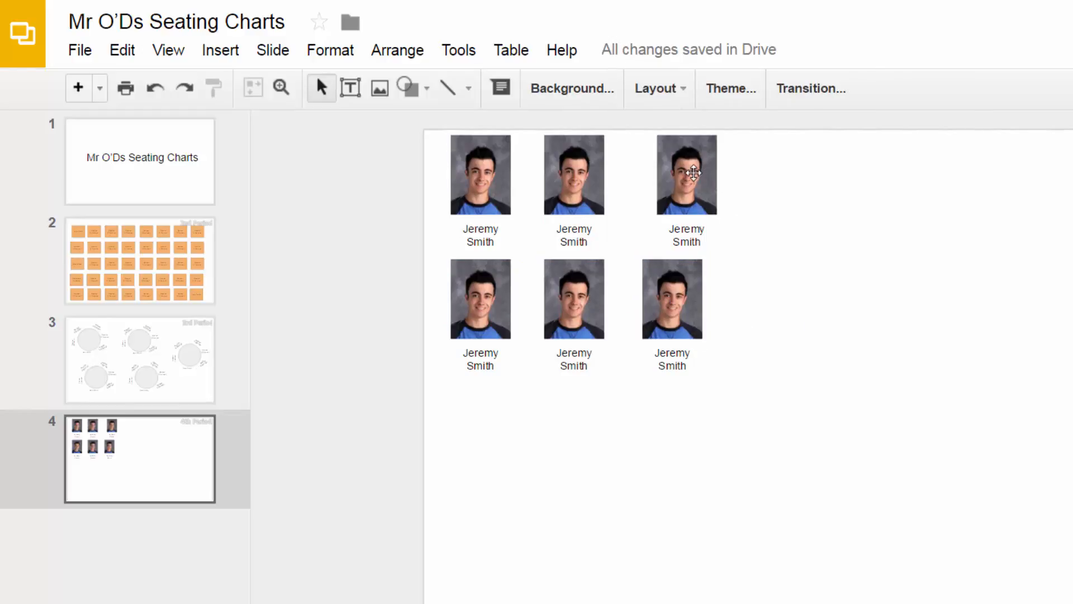
left_click_drag(693, 173, 682, 174)
left_click(844, 260)
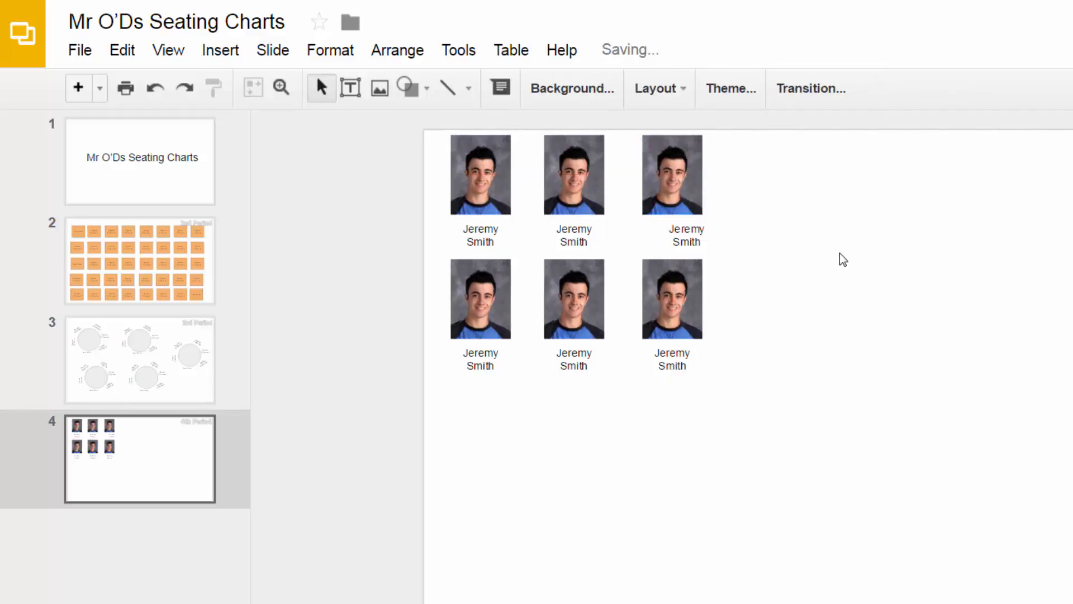